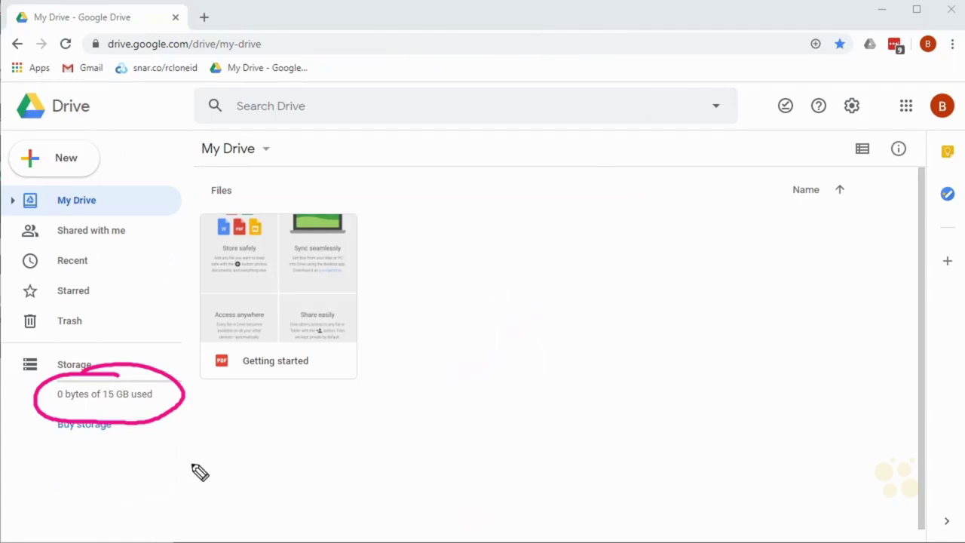
drag(95, 405, 138, 404)
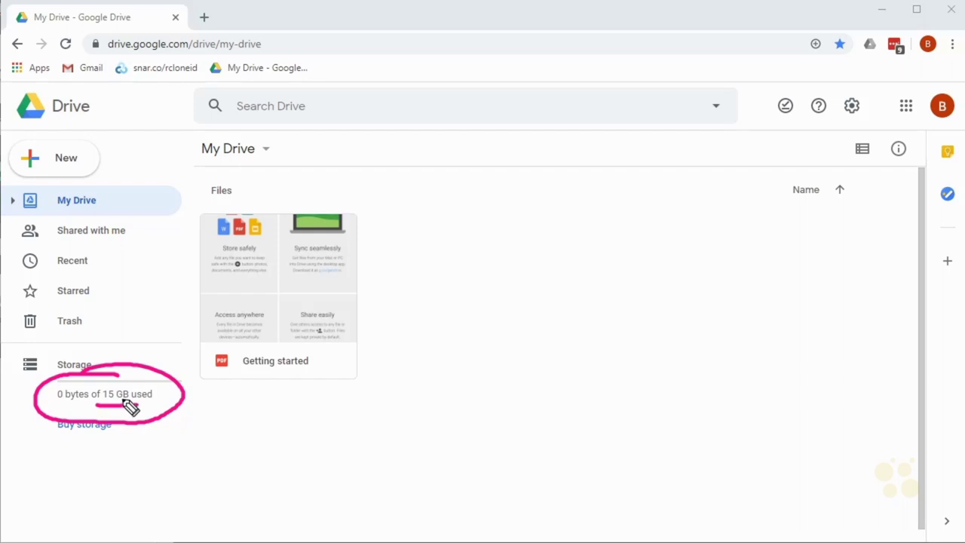
mouse_move(94, 407)
mouse_down()
mouse_move(169, 410)
mouse_move(94, 407)
mouse_up()
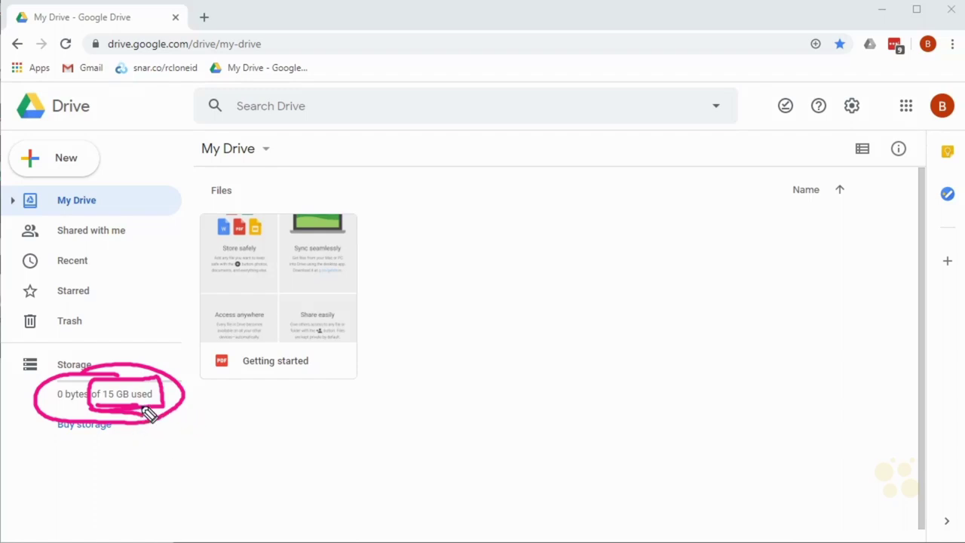
mouse_move(114, 409)
mouse_down()
mouse_move(173, 414)
mouse_move(153, 422)
mouse_move(165, 440)
mouse_up()
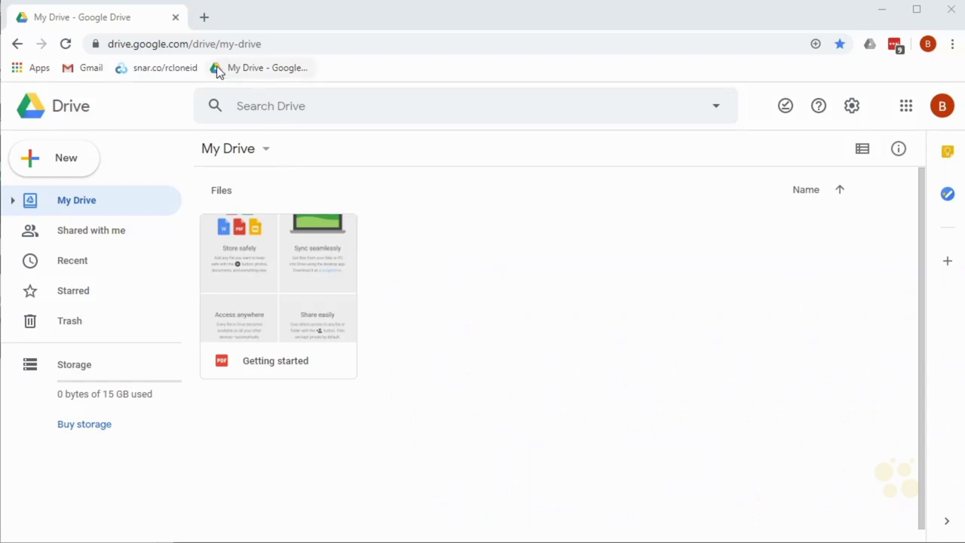
- Open the Google API Console through rclone's client ID instructions and accept the Google Cloud Platform terms of service
click(169, 73)
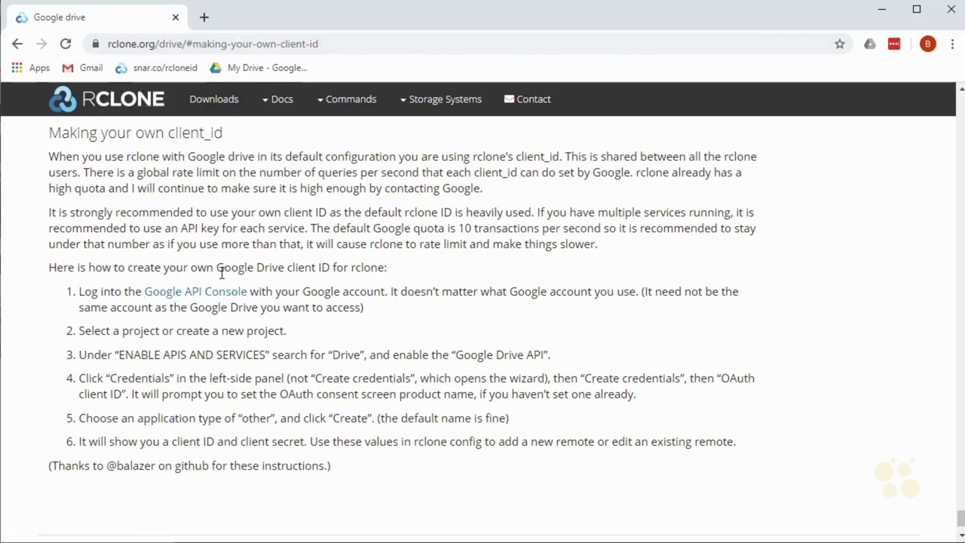
middle_click(215, 299)
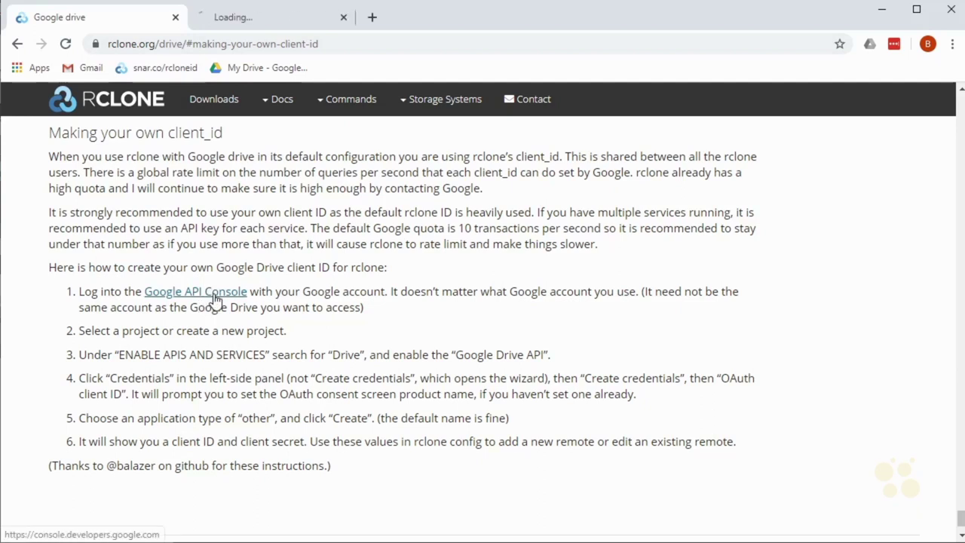
click(276, 22)
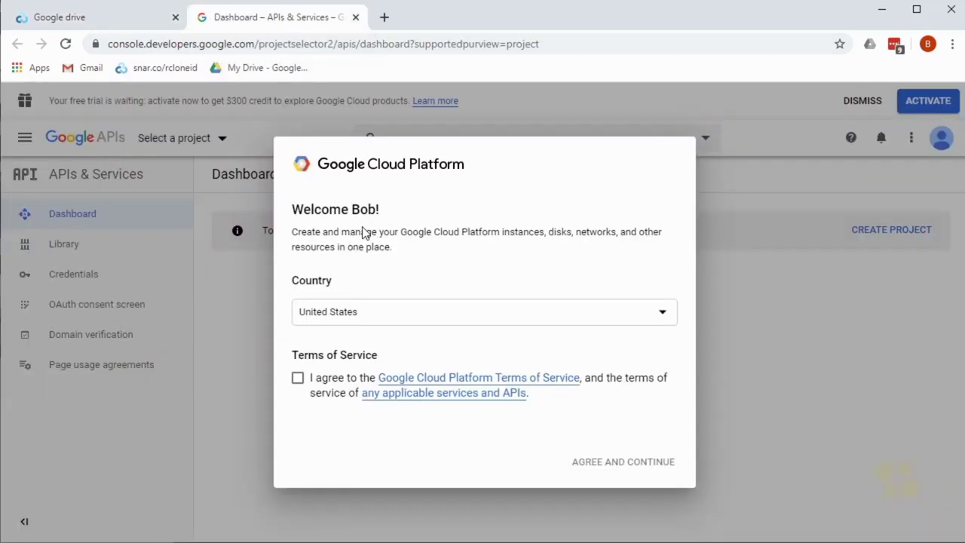
click(298, 378)
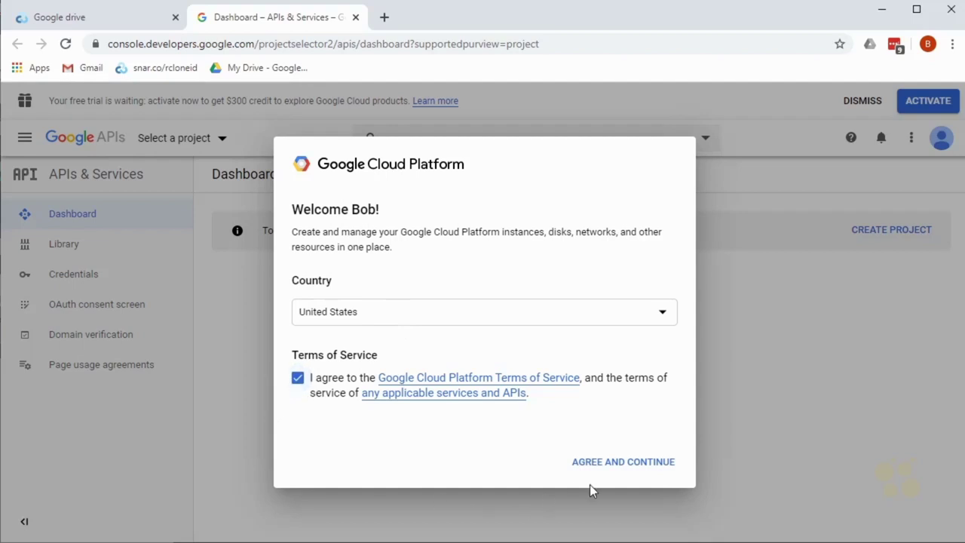
click(614, 463)
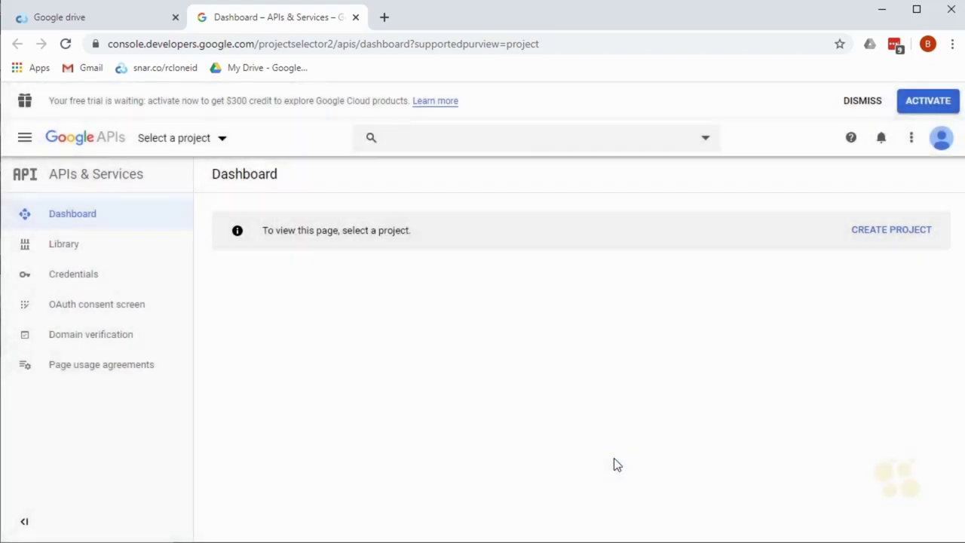
- Create a new Google API project named rclone
click(219, 142)
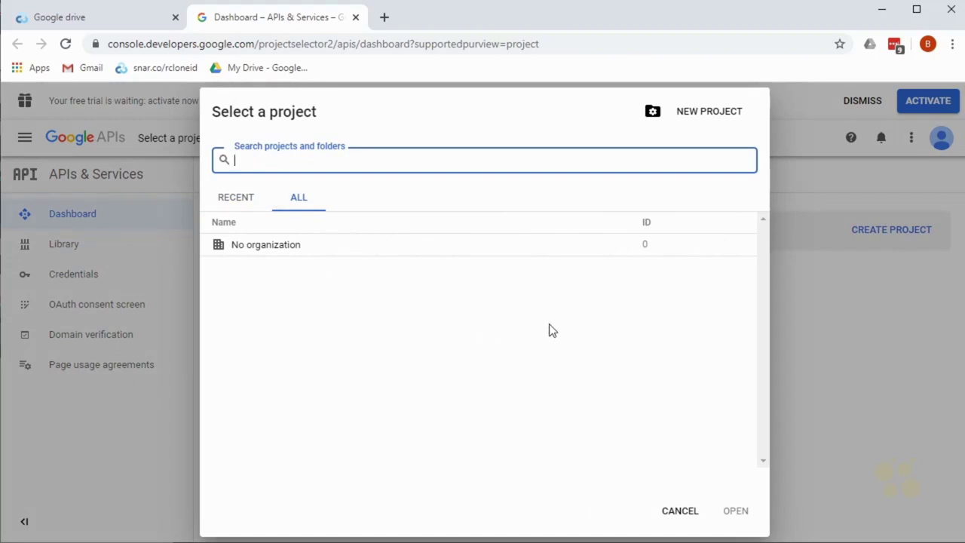
click(698, 118)
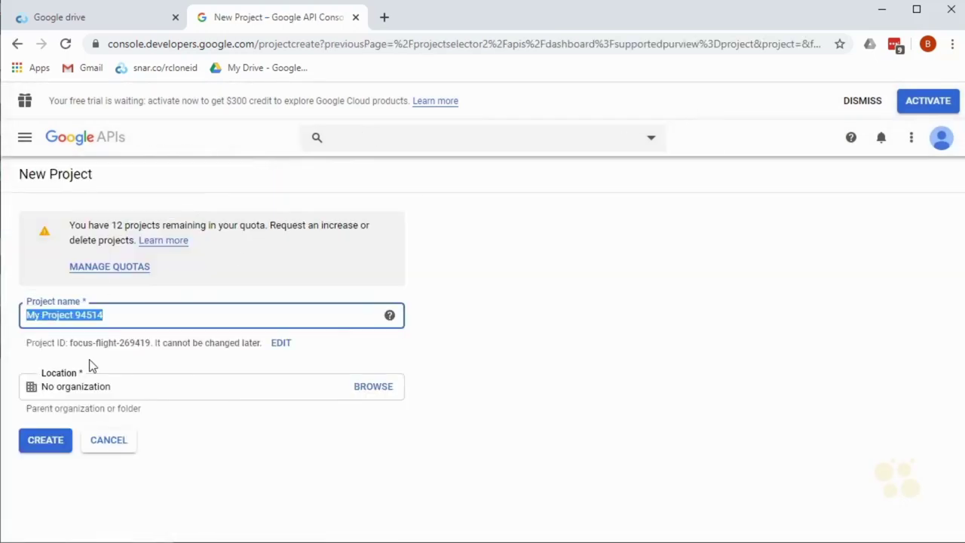
text(rclone)
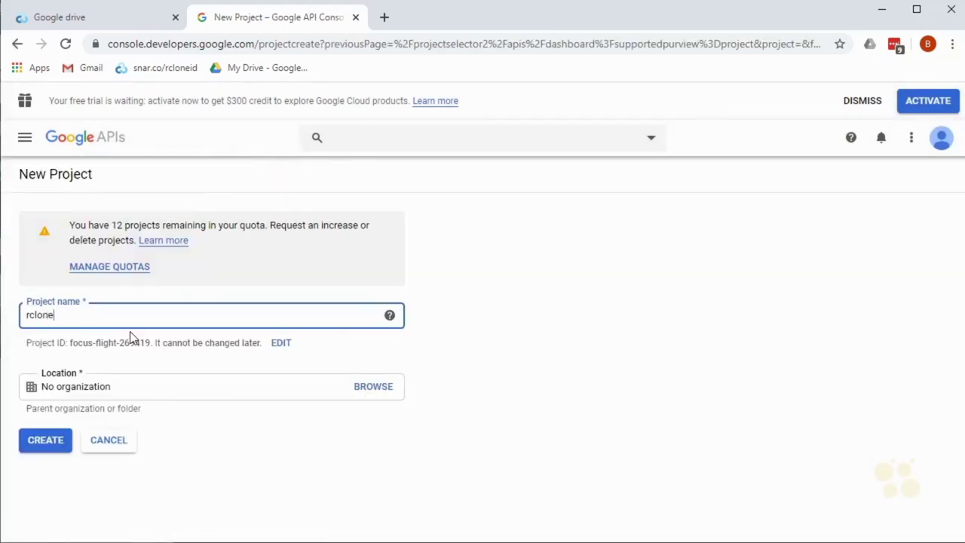
click(45, 443)
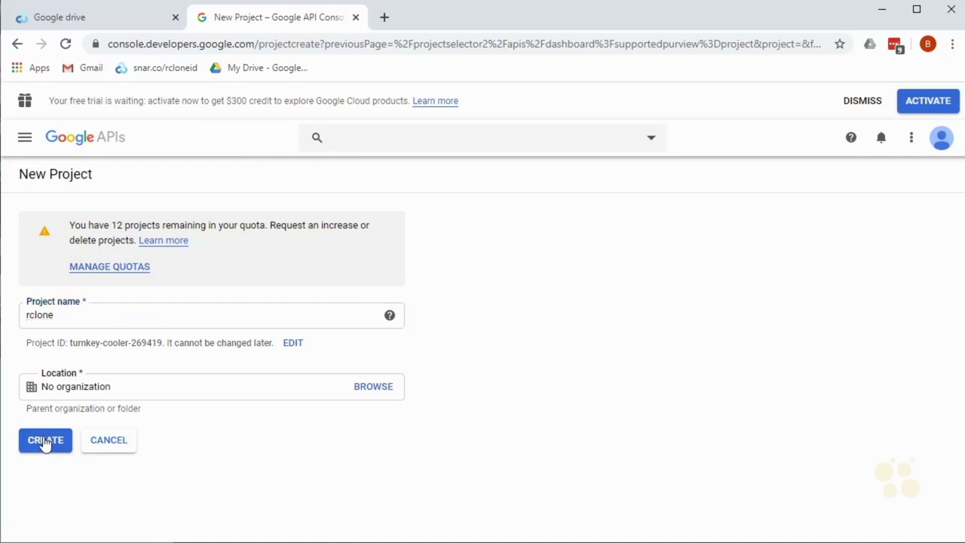
- Check the rclone instructions, search the API Library for "drive" and enable the Google Drive API for the rclone project
click(92, 21)
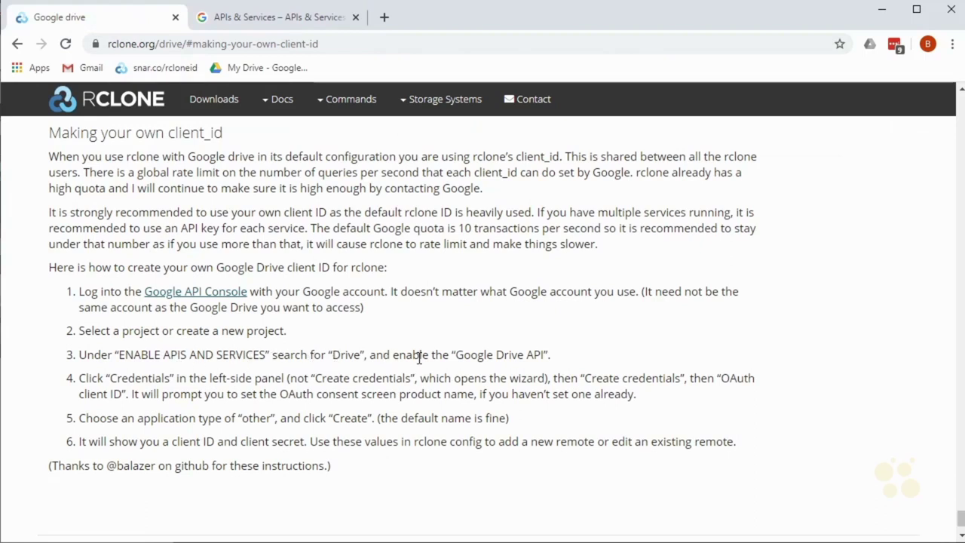
click(265, 18)
click(233, 302)
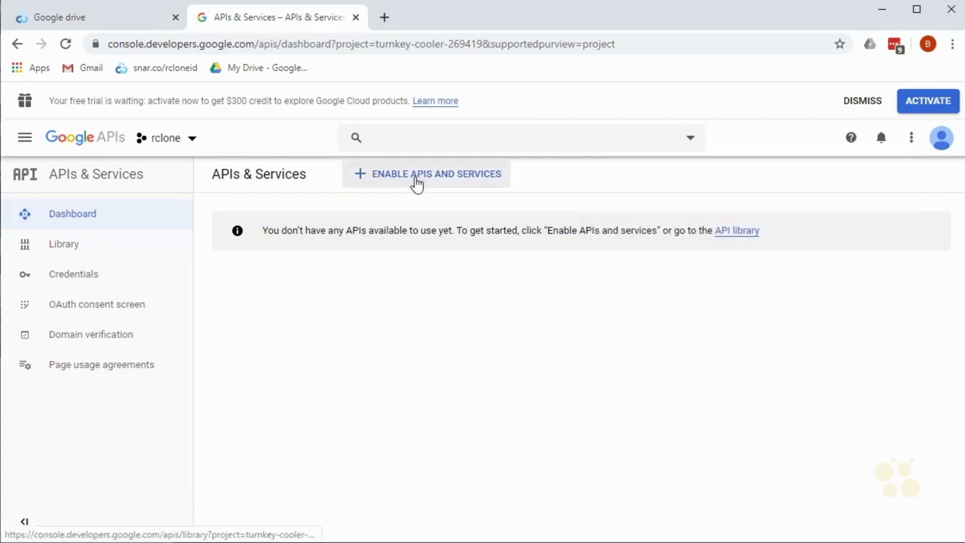
click(416, 181)
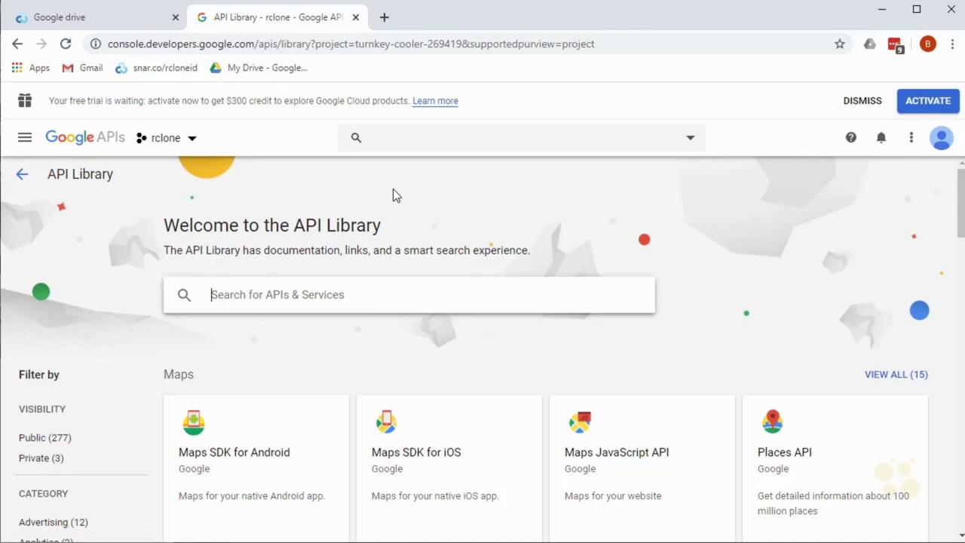
text(drive)
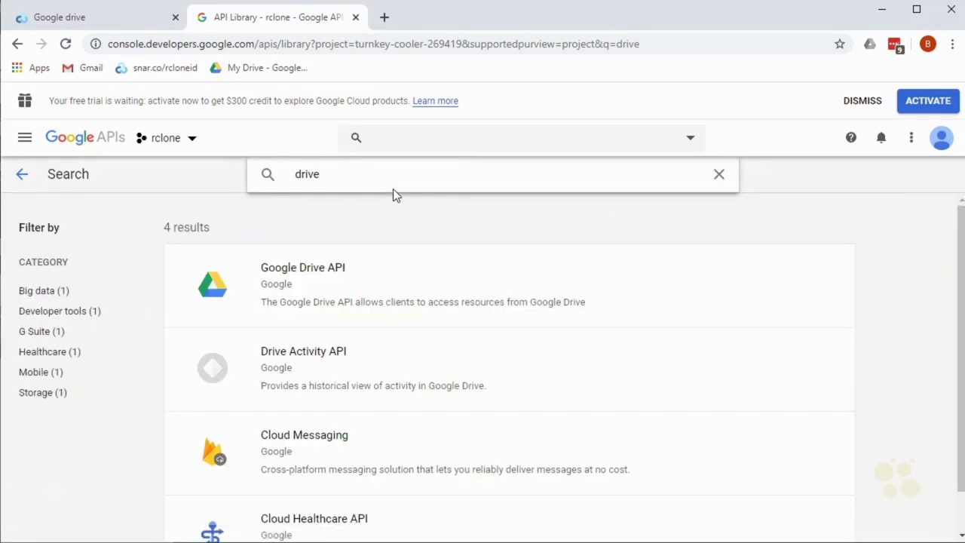
click(396, 286)
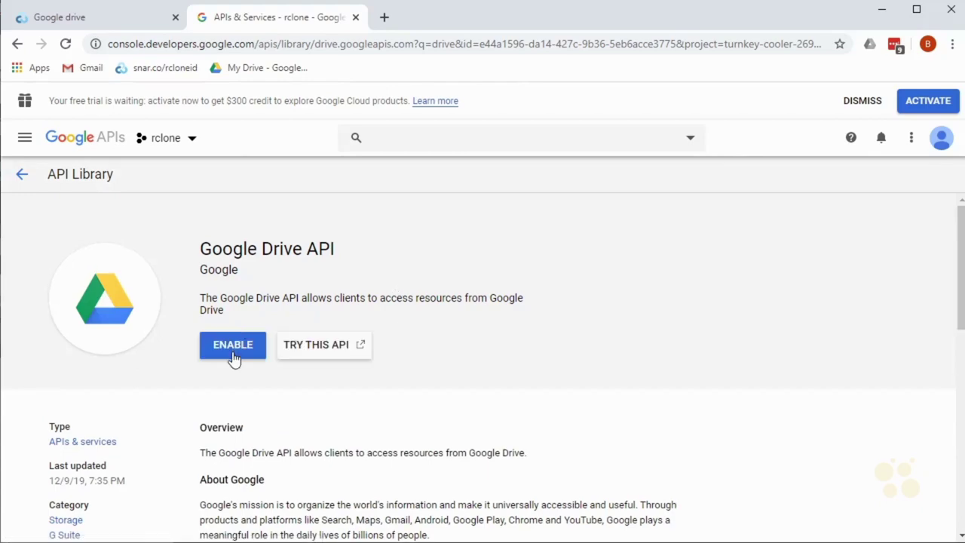
click(233, 344)
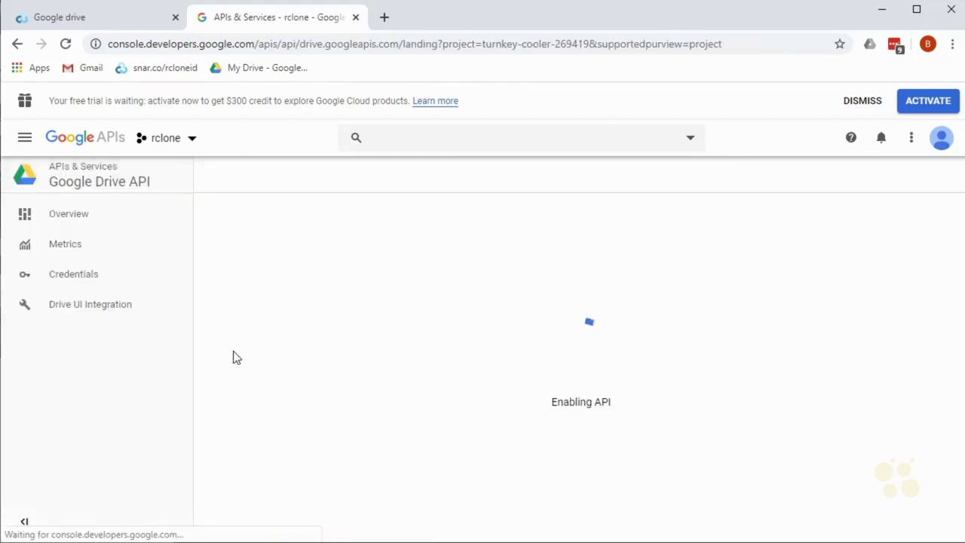
- Check the rclone instructions on credentials and create an OAuth consent screen with the External user type
key(ctrl+1)
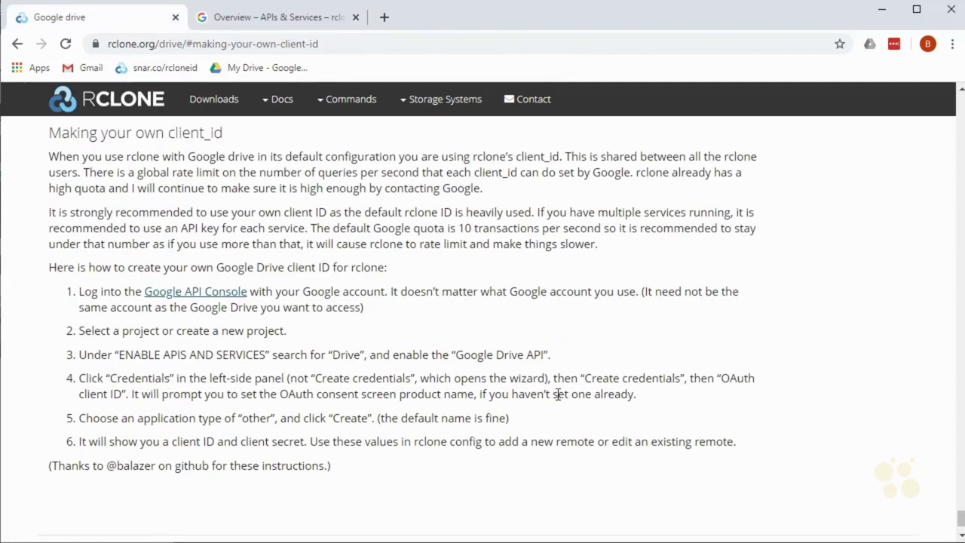
click(282, 22)
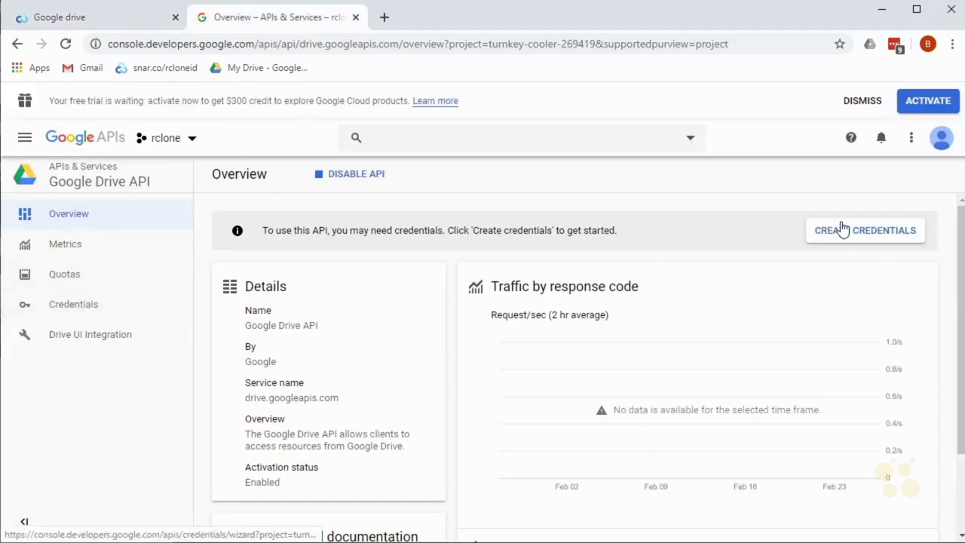
click(89, 308)
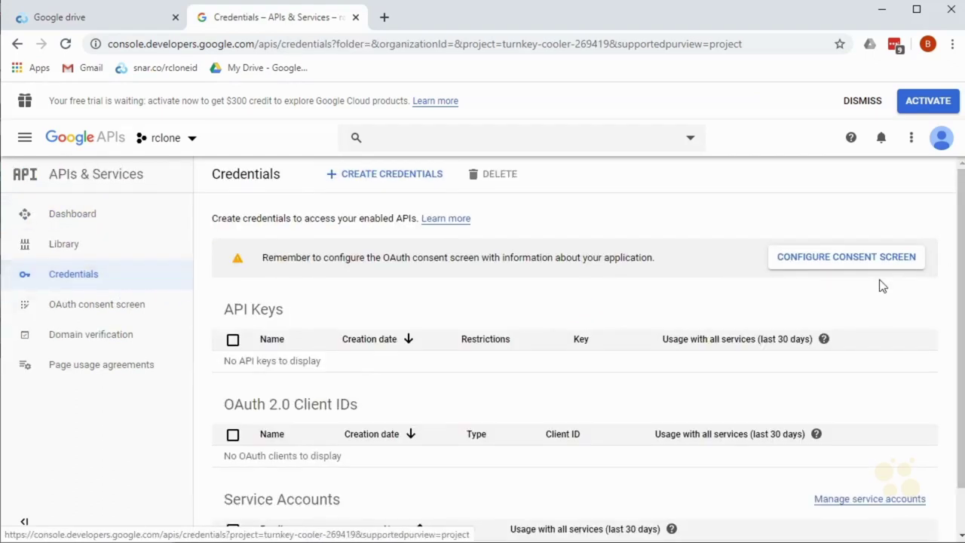
click(818, 262)
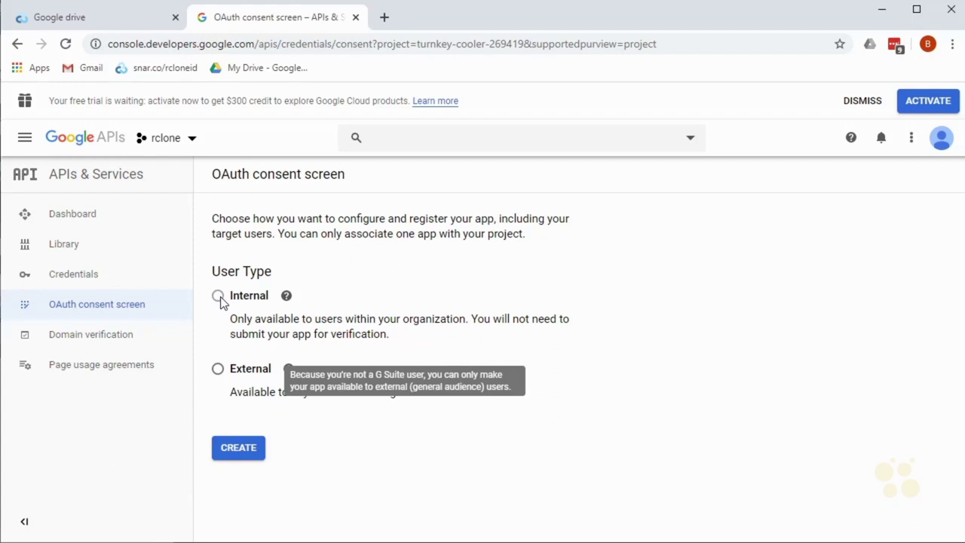
click(218, 371)
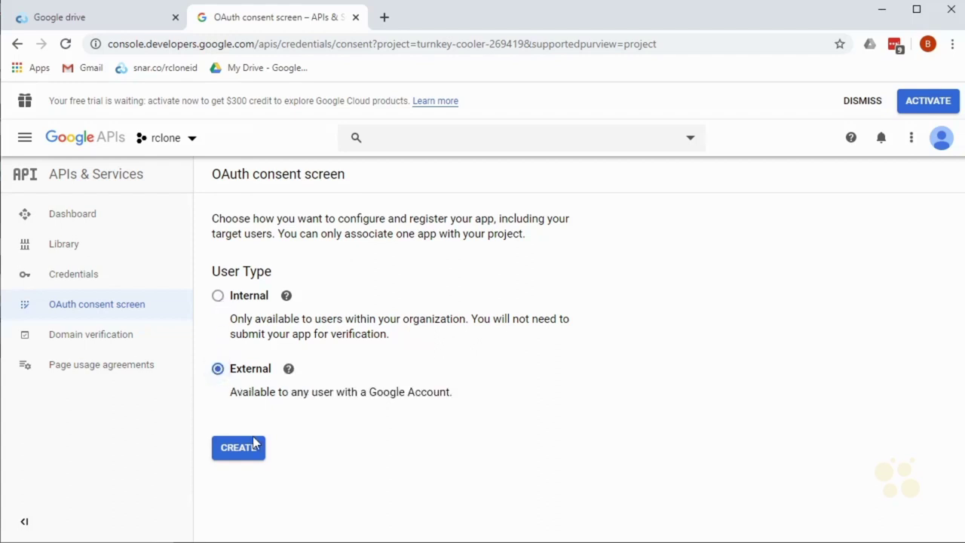
click(240, 449)
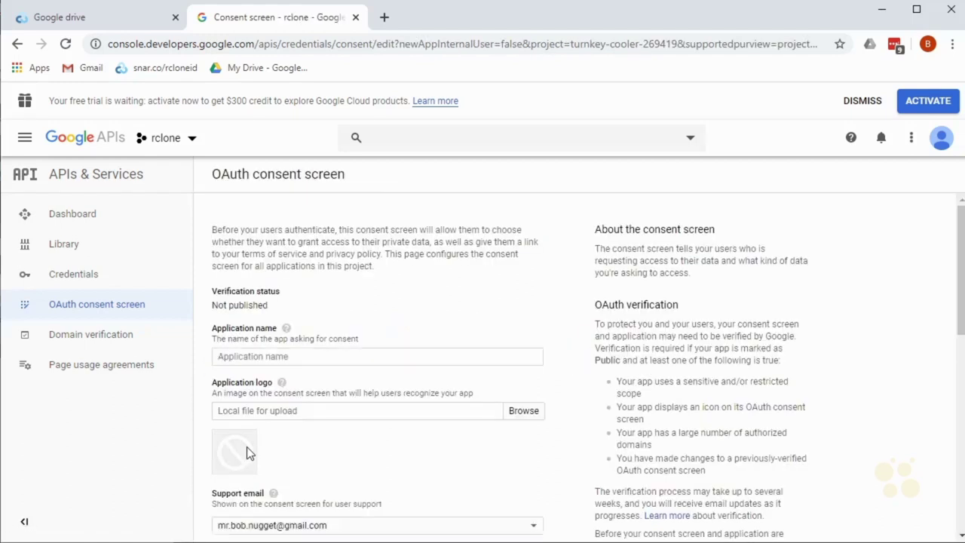
- Enter an application name for the OAuth consent screen and save it, leaving the remaining fields at their defaults
click(313, 356)
text(r)
scroll(427, 451, down, 10)
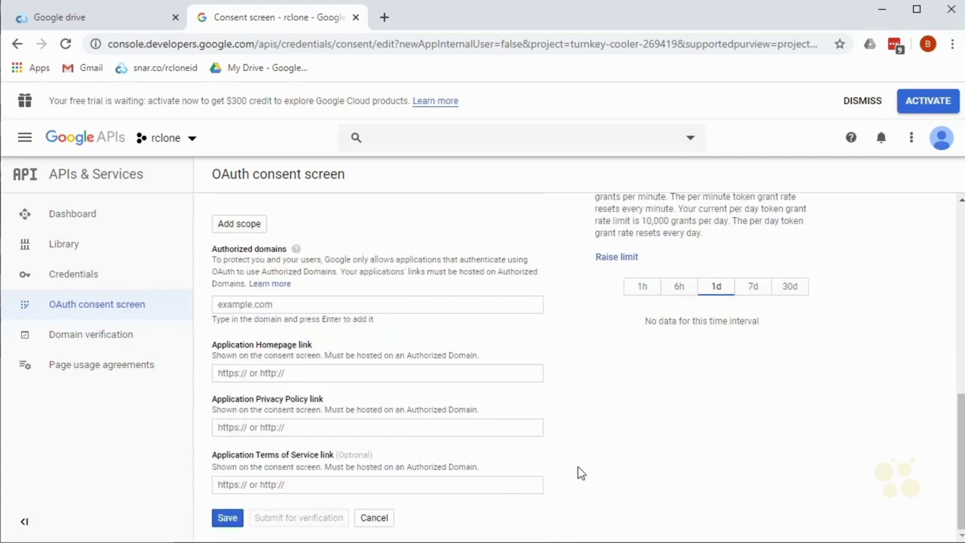
click(229, 520)
- Create an OAuth client ID credential with application type Other and the default name, rechecking the rclone instructions on the way
click(66, 276)
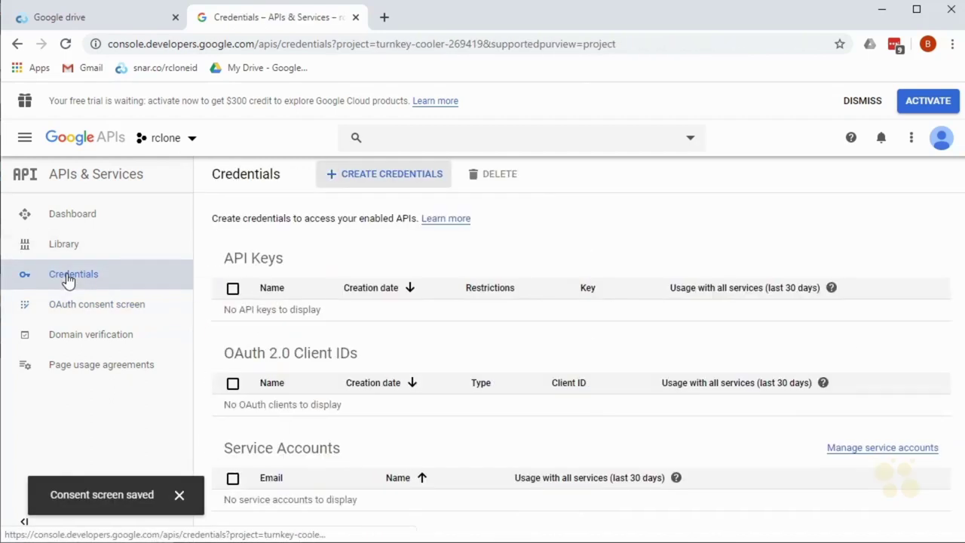
click(380, 174)
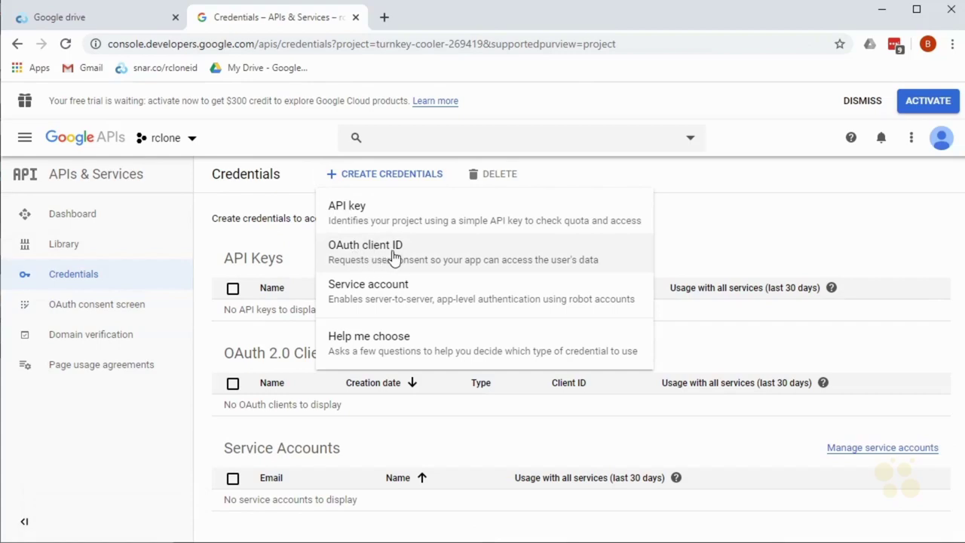
click(109, 20)
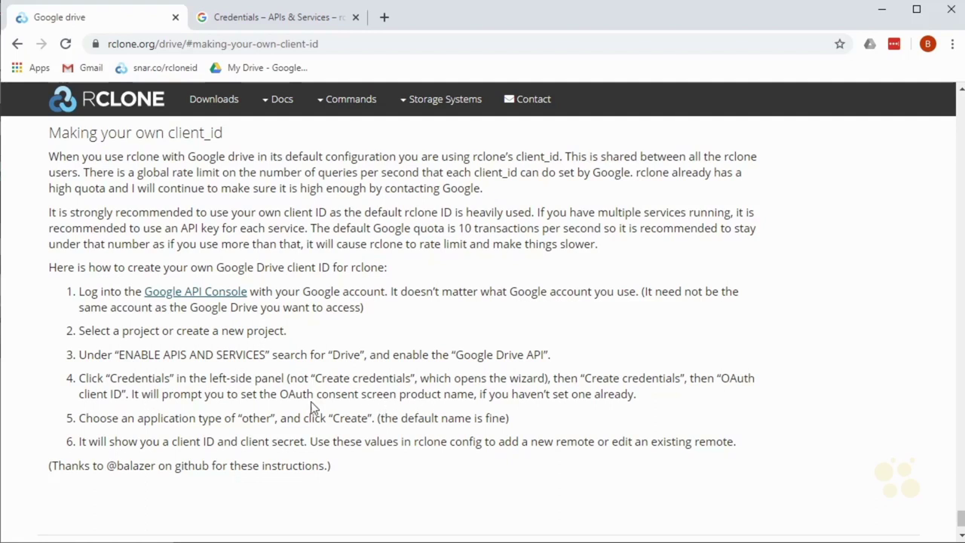
drag(294, 393, 458, 393)
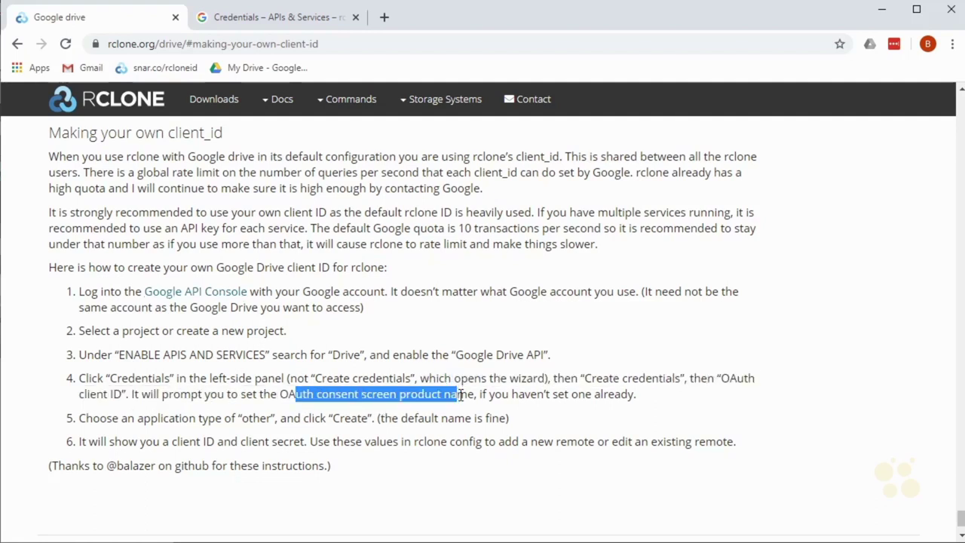
click(263, 394)
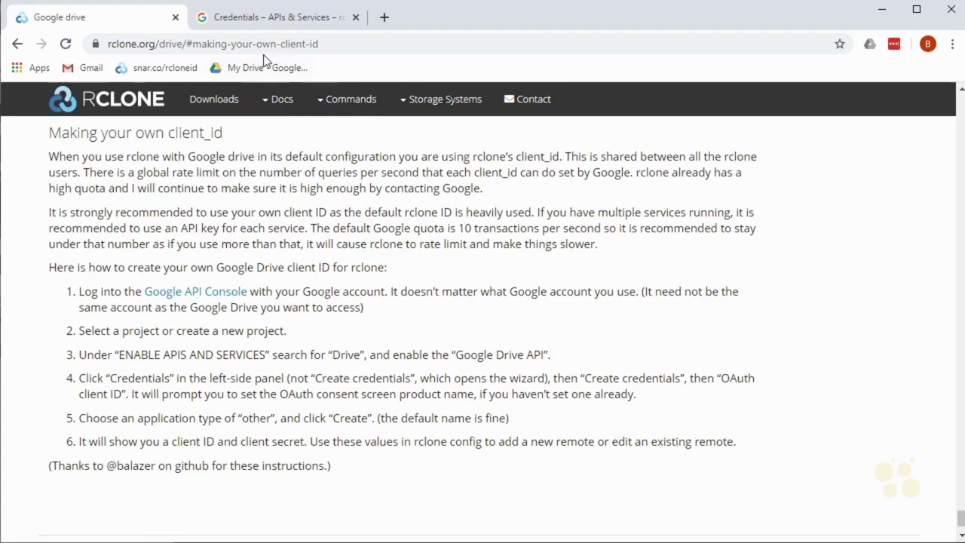
click(268, 17)
click(381, 254)
click(24, 319)
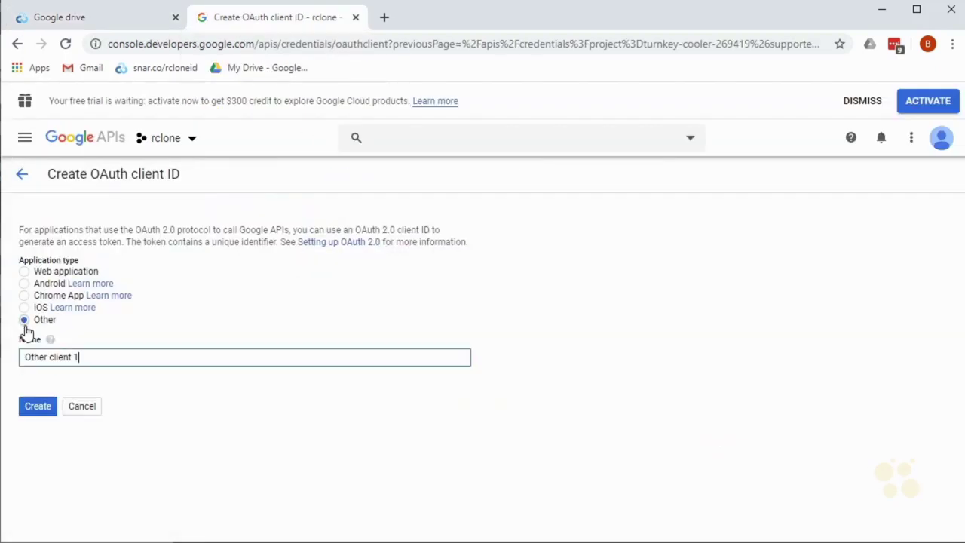
click(38, 406)
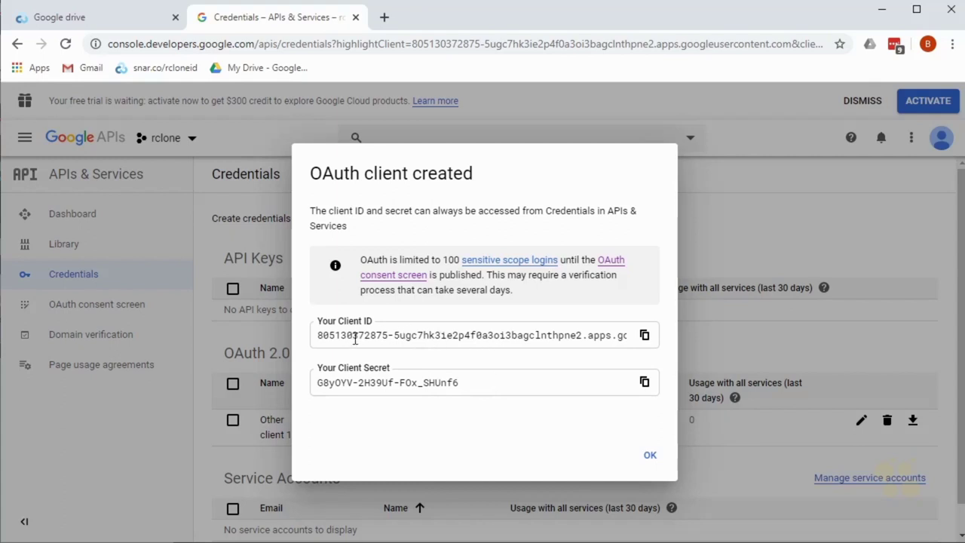
- Copy the new OAuth client ID and paste it into an empty Notepad document
click(644, 336)
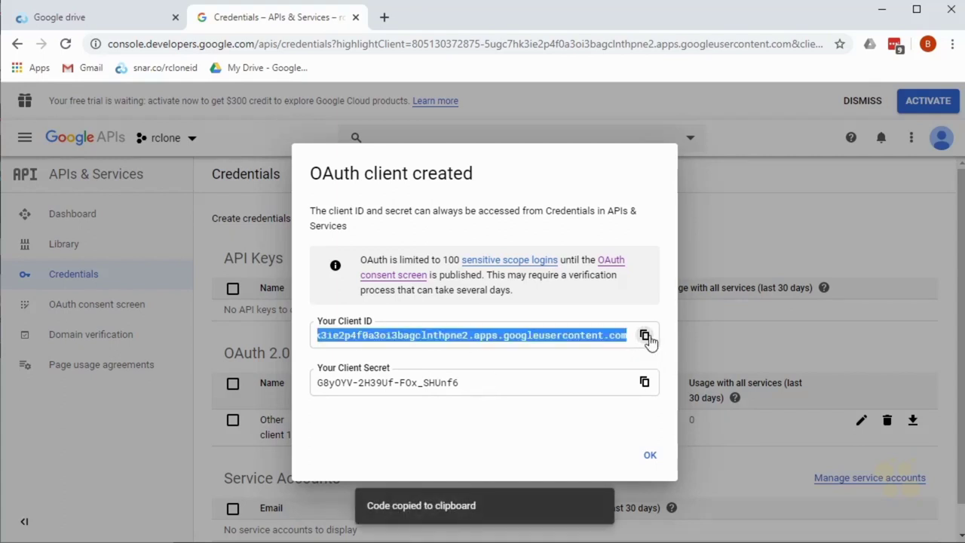
drag(964, 189, 758, 135)
key(ctrl+v)
key(Home)
- Copy the OAuth client secret and paste it on the line below the client ID in Notepad
click(448, 382)
triple_click(454, 385)
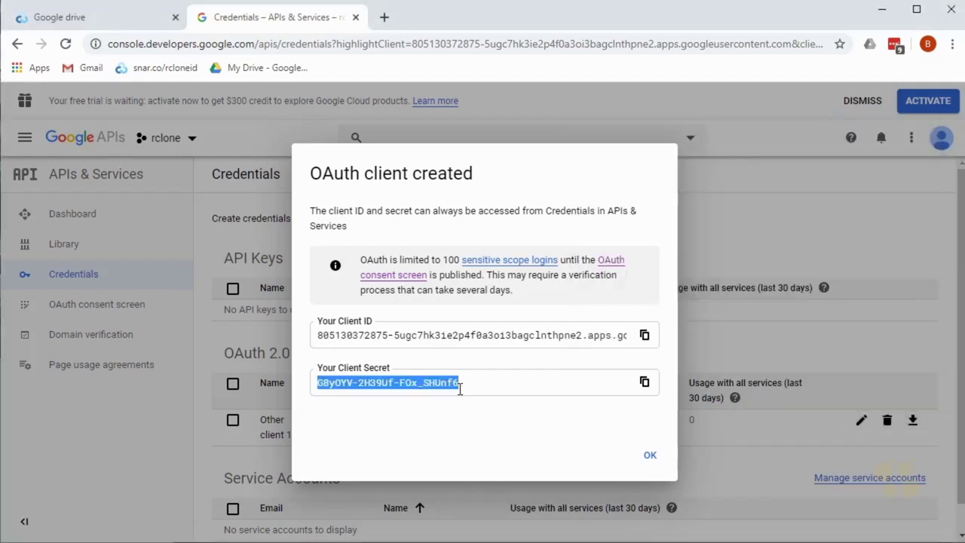
click(644, 383)
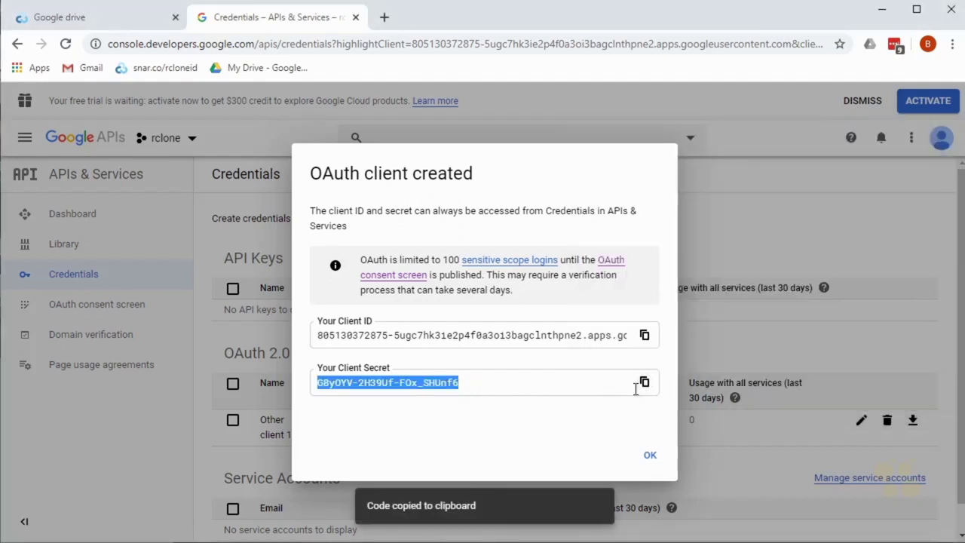
key(alt+Tab)
right_click(648, 209)
click(682, 271)
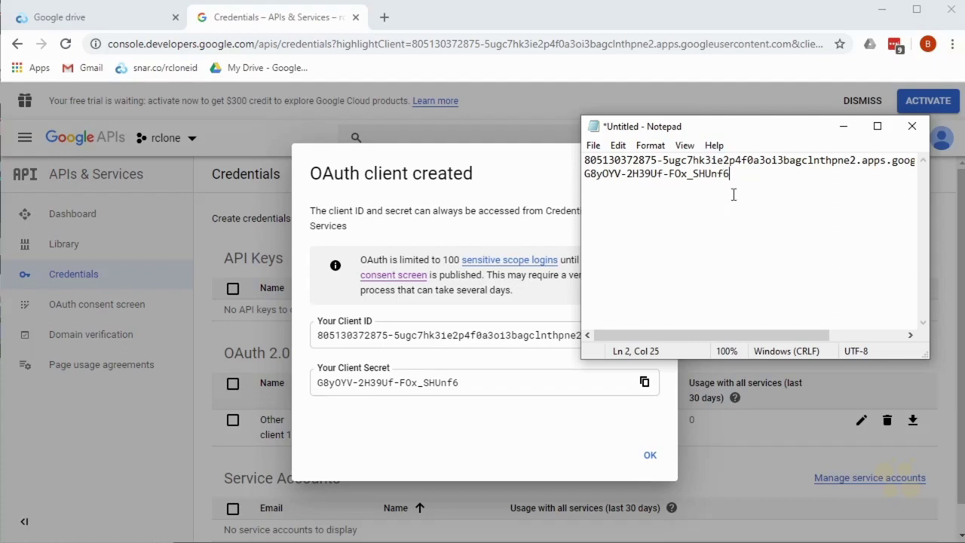
click(500, 455)
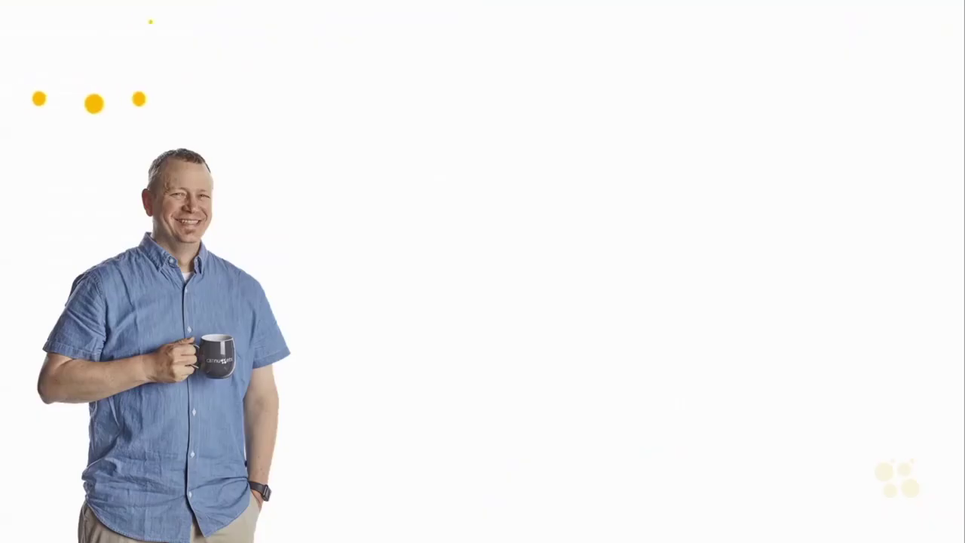